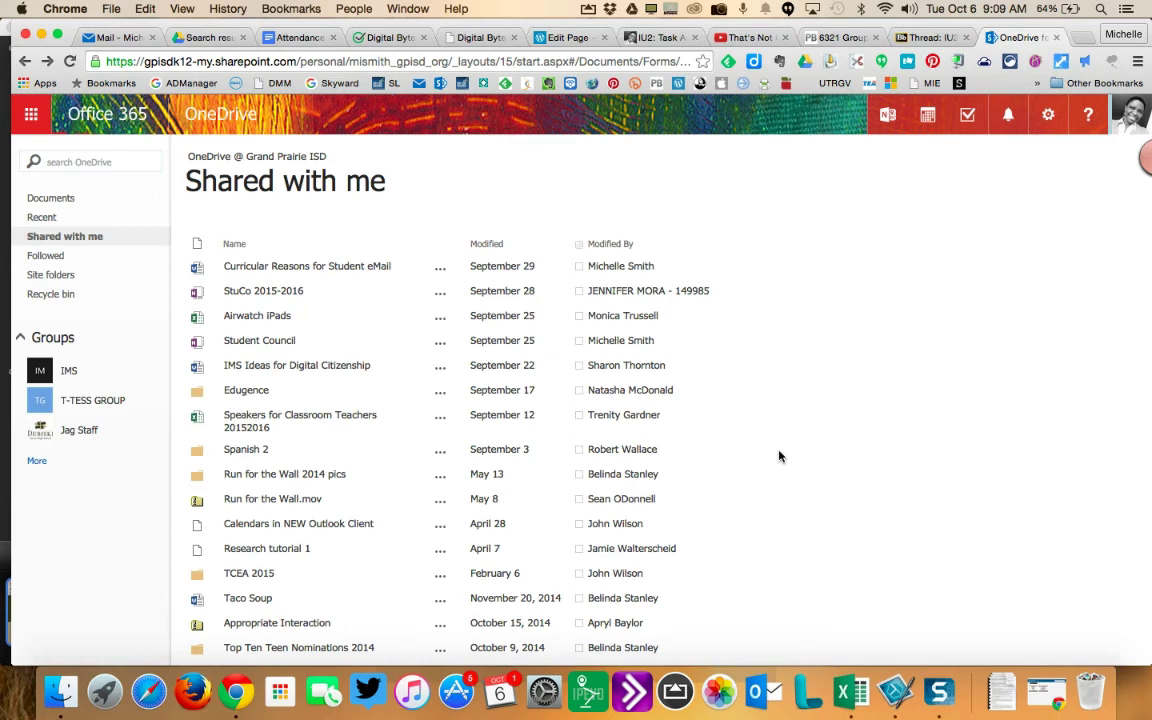
Close the incoming message toast at top-right, leaving the Shared with me list unobstructed
scroll(780, 456, "down", 2)
scroll(780, 456, "up", 2)
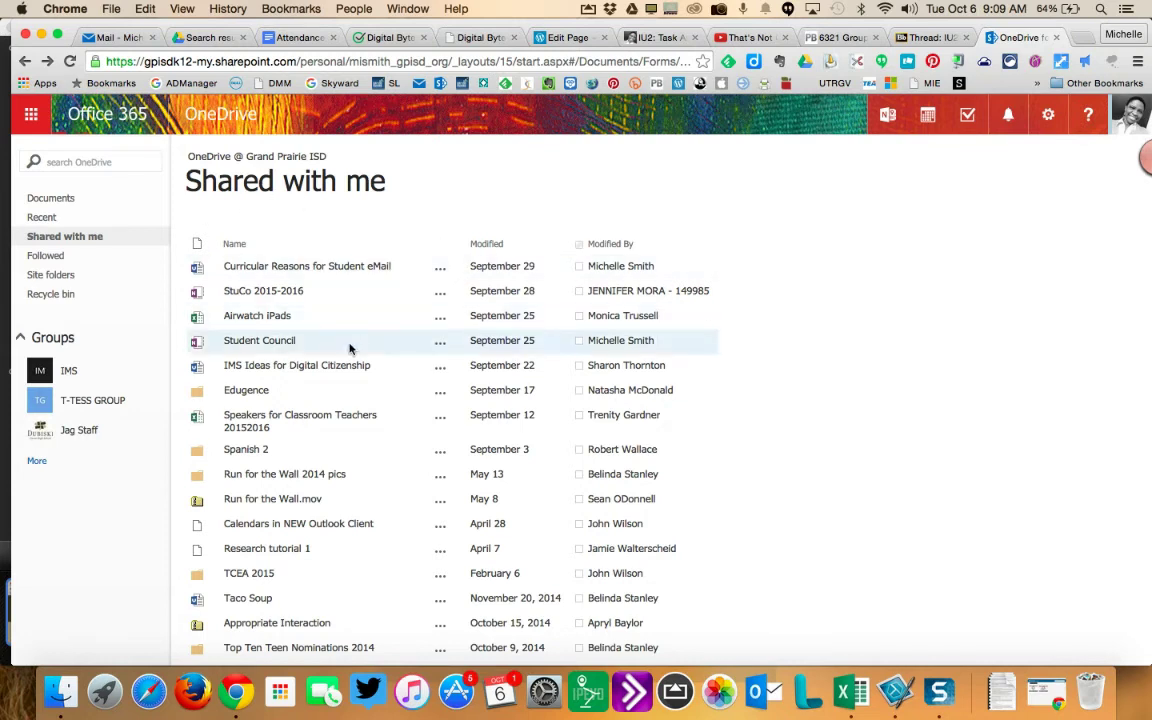
scroll(350, 348, "down", 1)
scroll(350, 348, "up", 1)
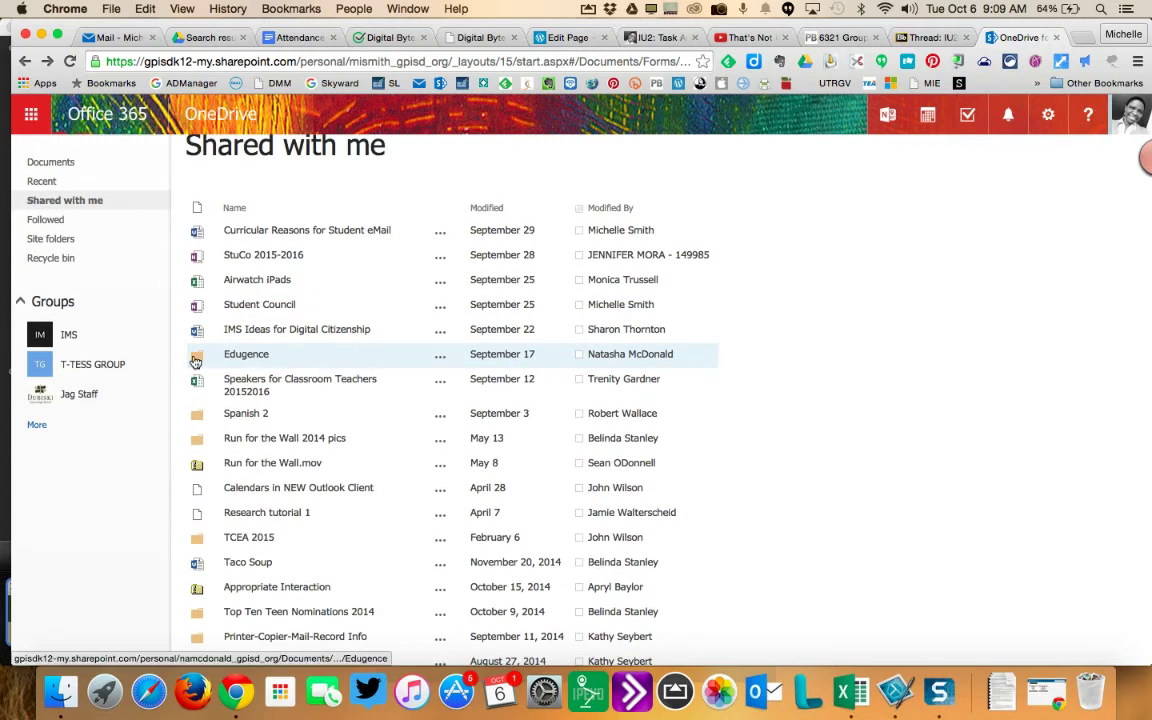
scroll(291, 360, "up", 1)
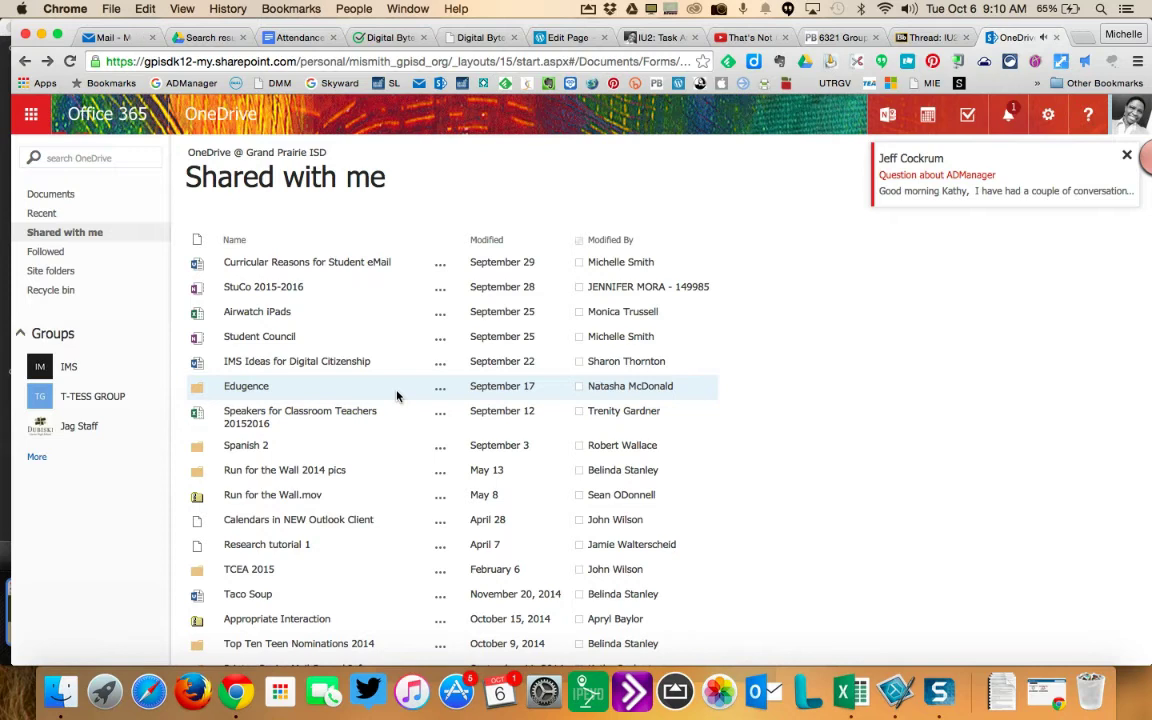
left_click(1125, 156)
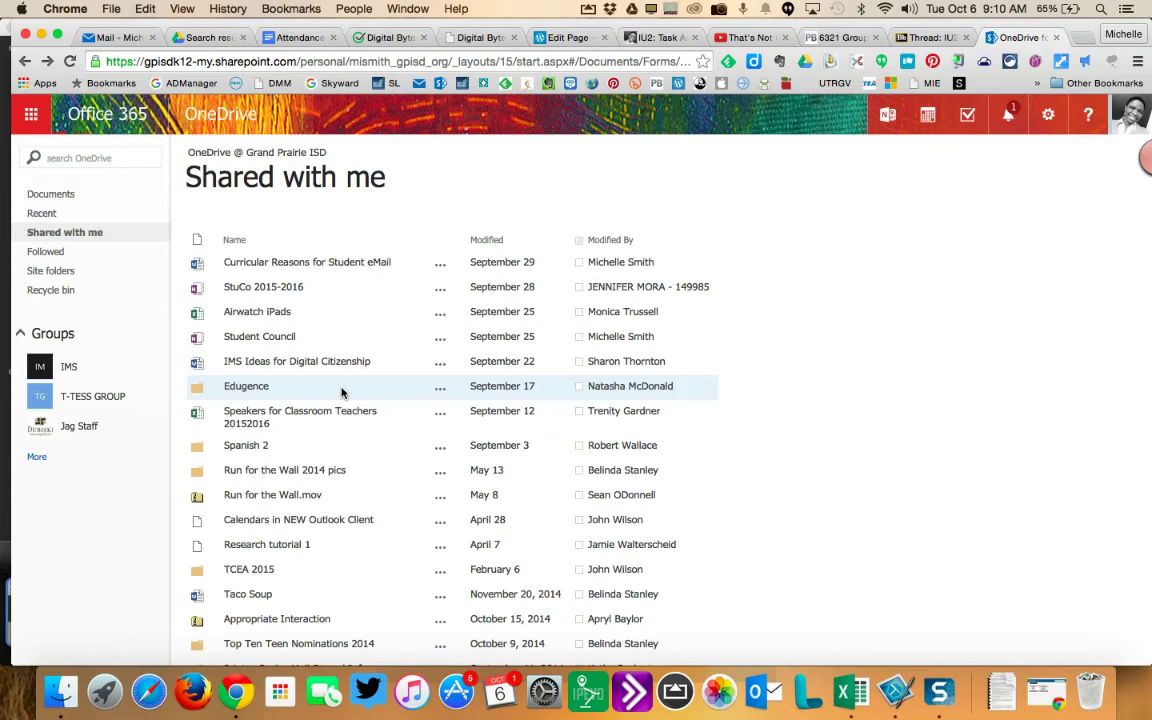
scroll(341, 392, "down", 2)
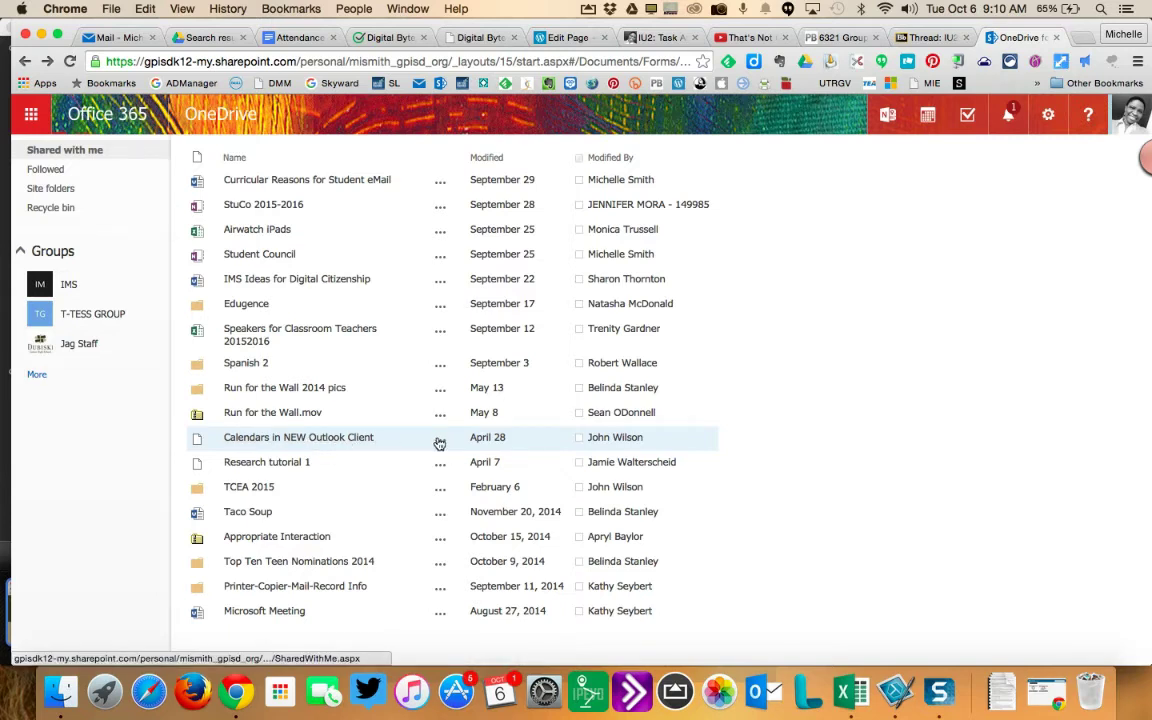
Open the details card for Calendars in NEW Outlook Client
left_click(439, 443)
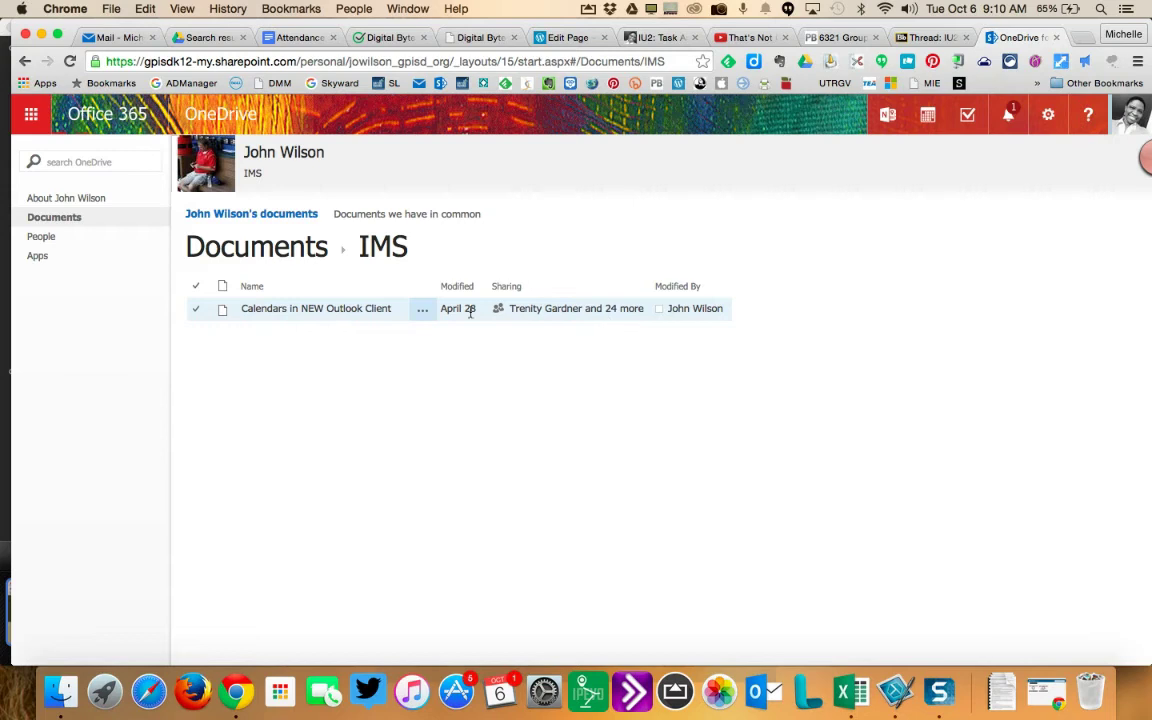
left_click(425, 315)
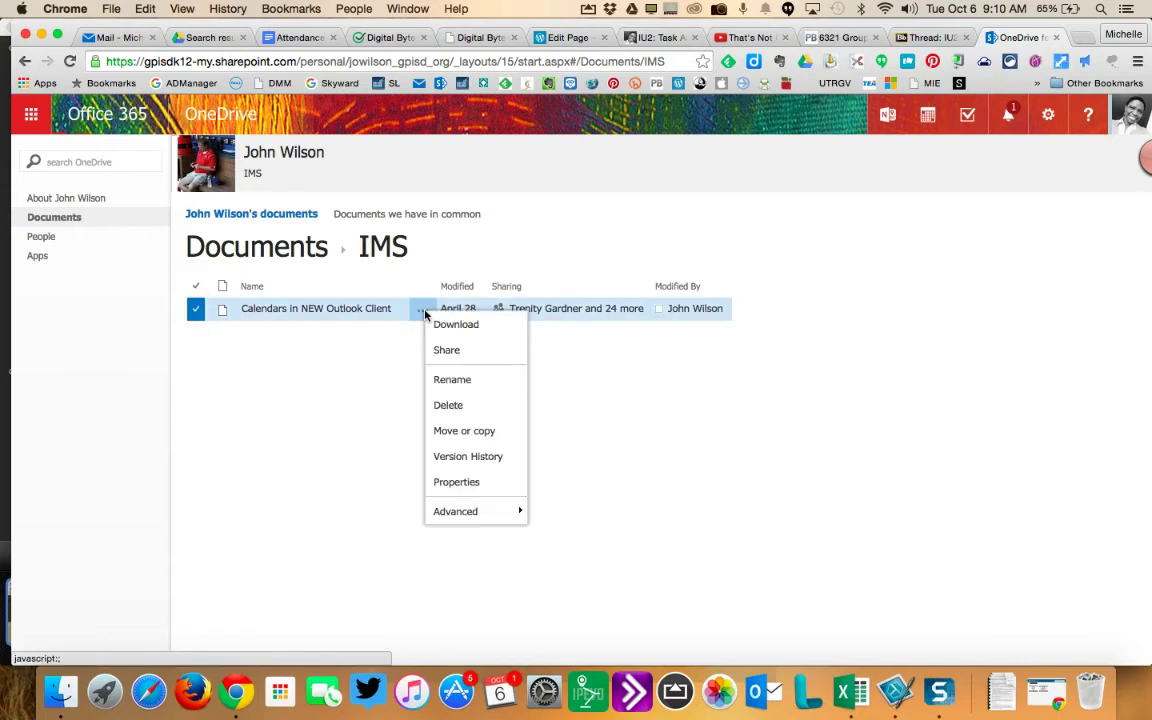
left_click(448, 405)
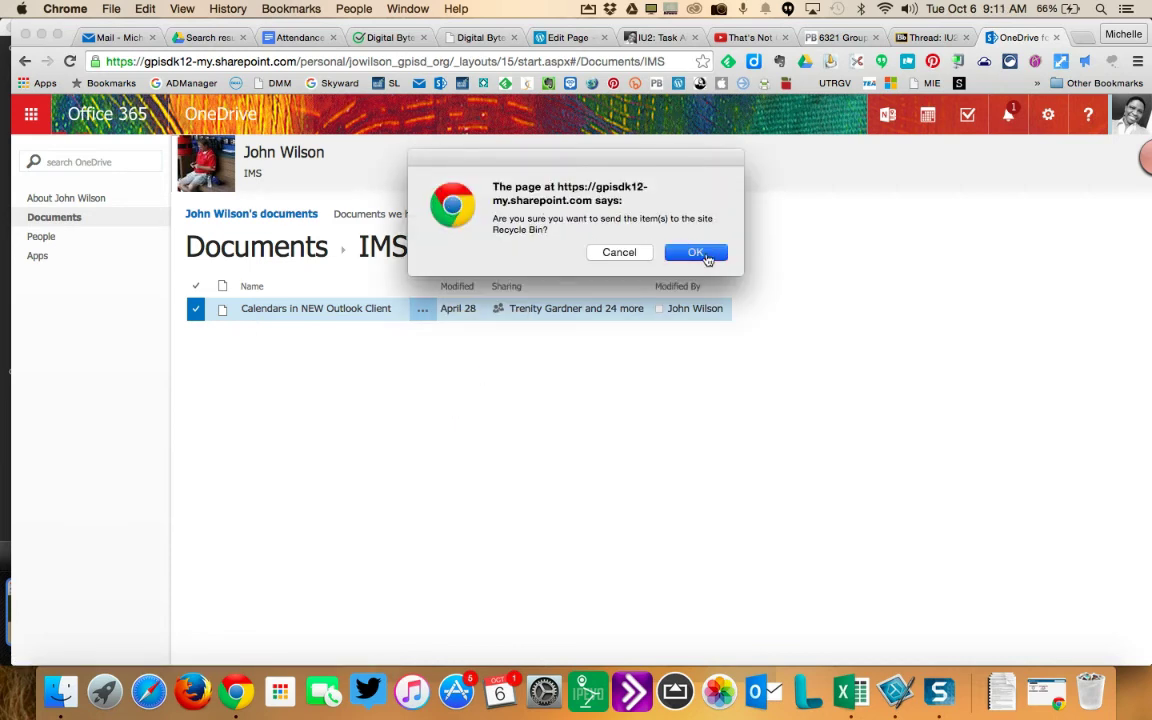
left_click(700, 254)
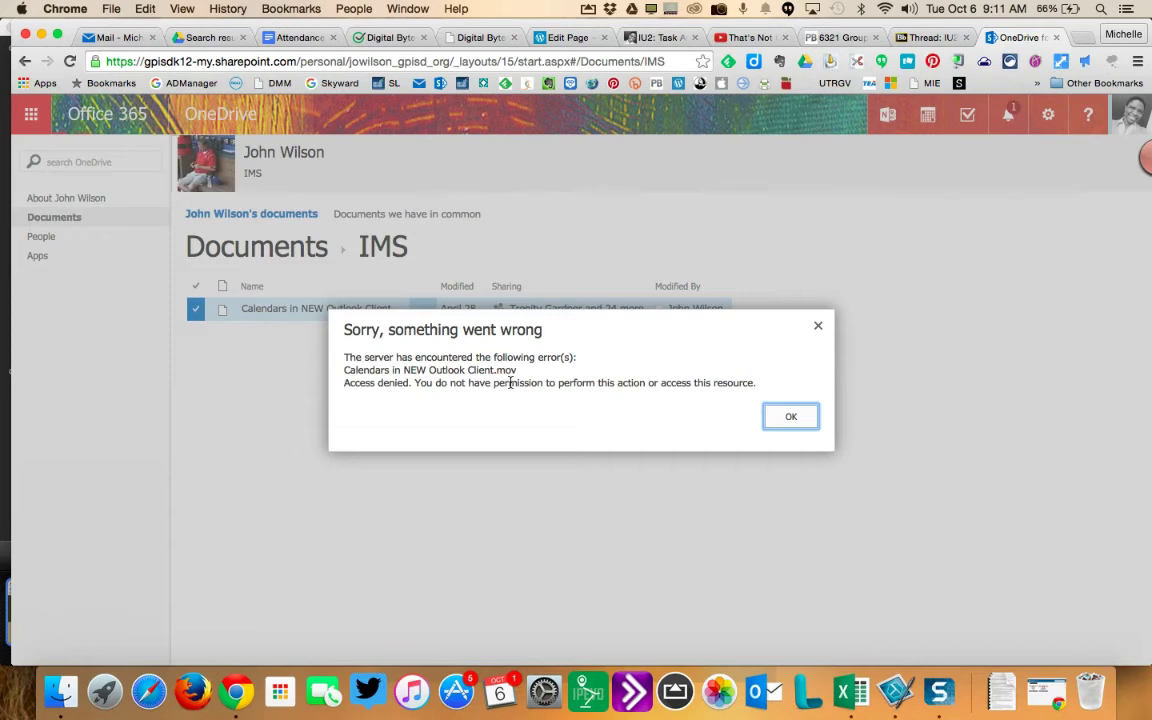
left_click(790, 417)
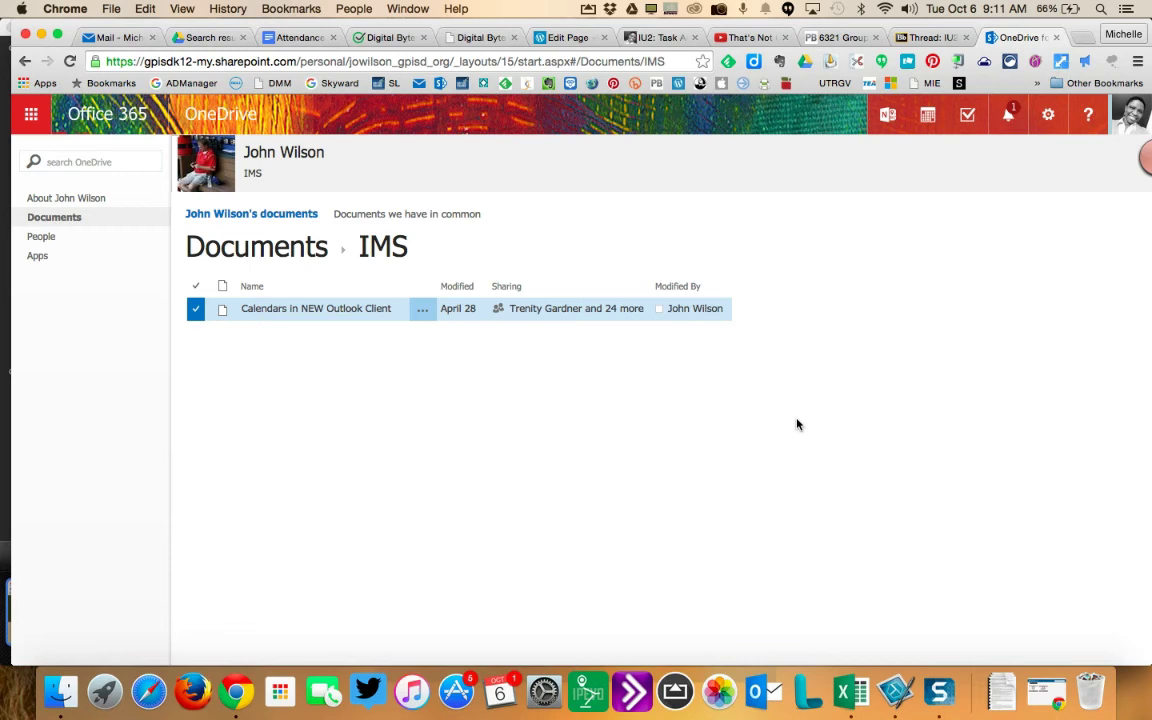
left_click(26, 62)
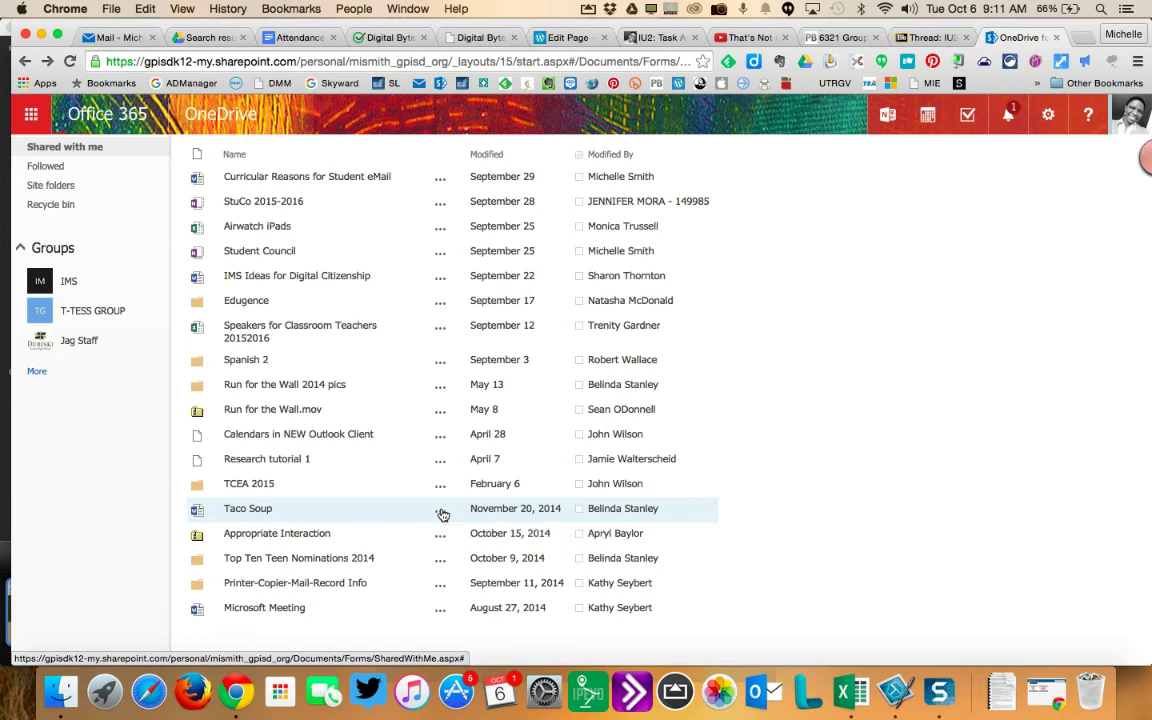
left_click(441, 512)
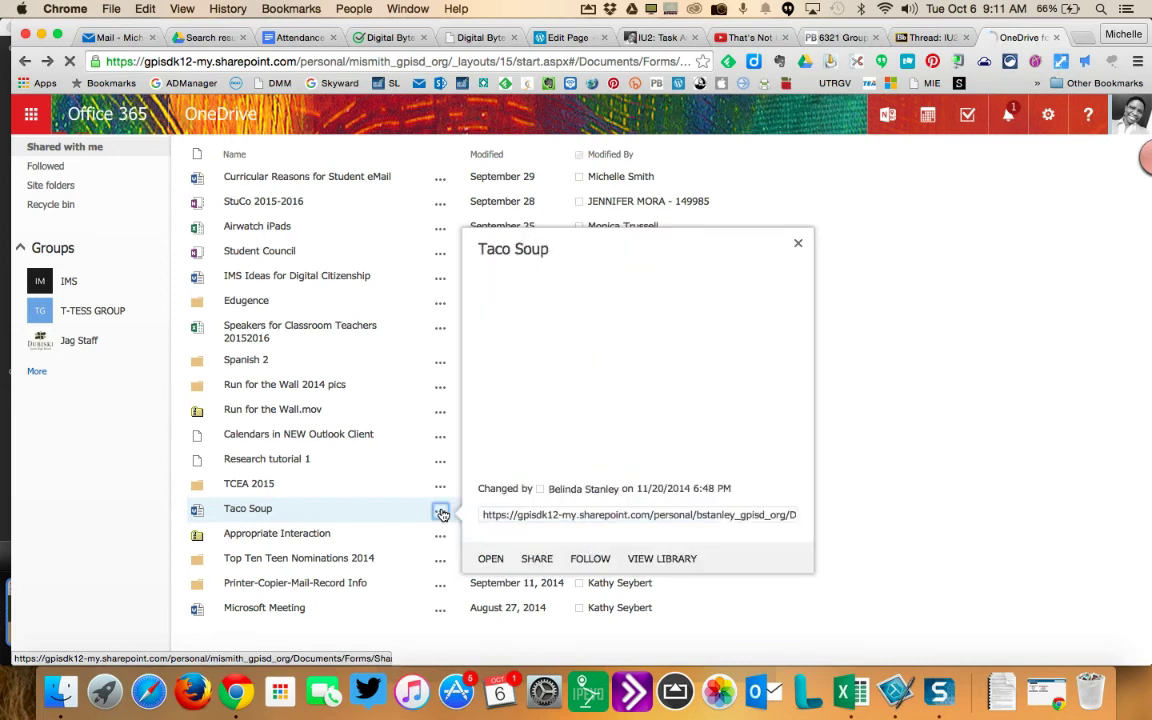
left_click(669, 562)
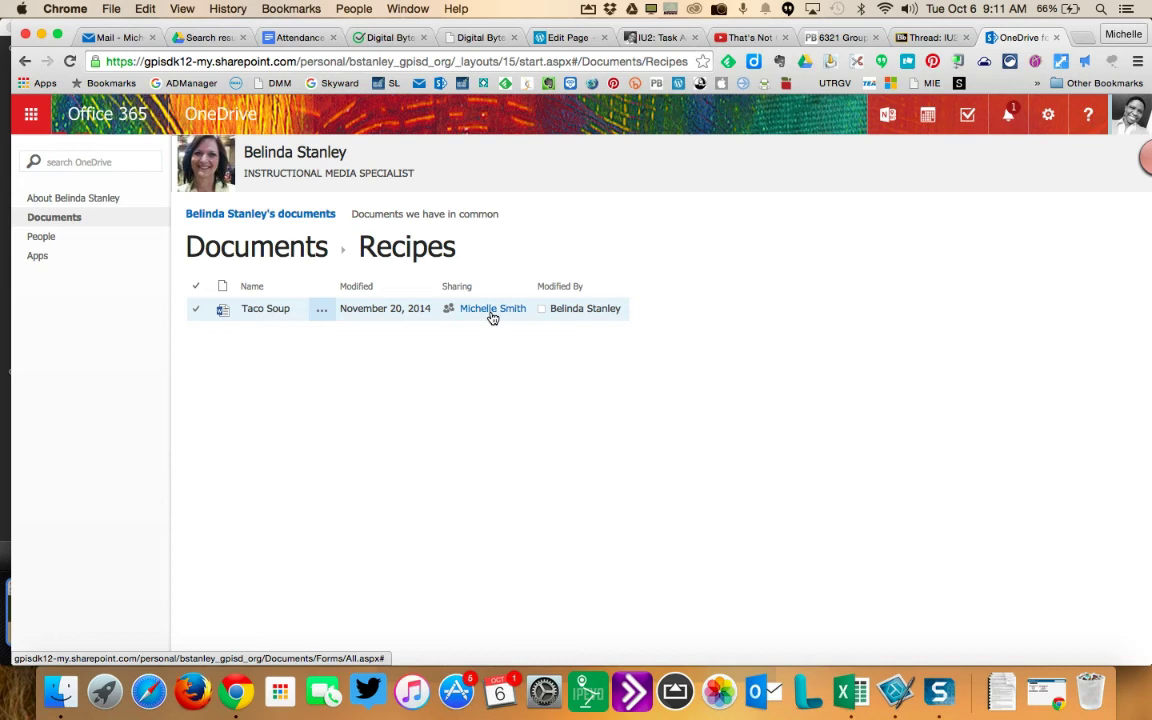
Delete Taco Soup from the Recipes library, confirming the move to the recycle bin
left_click(322, 314)
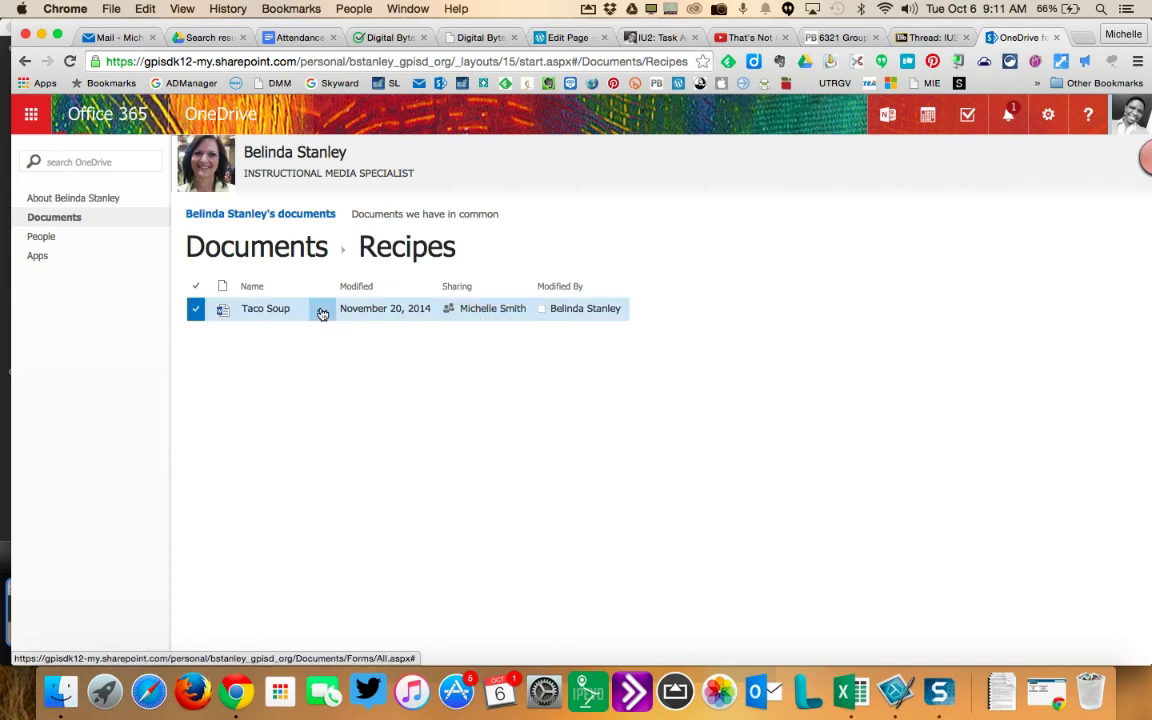
right_click(322, 314)
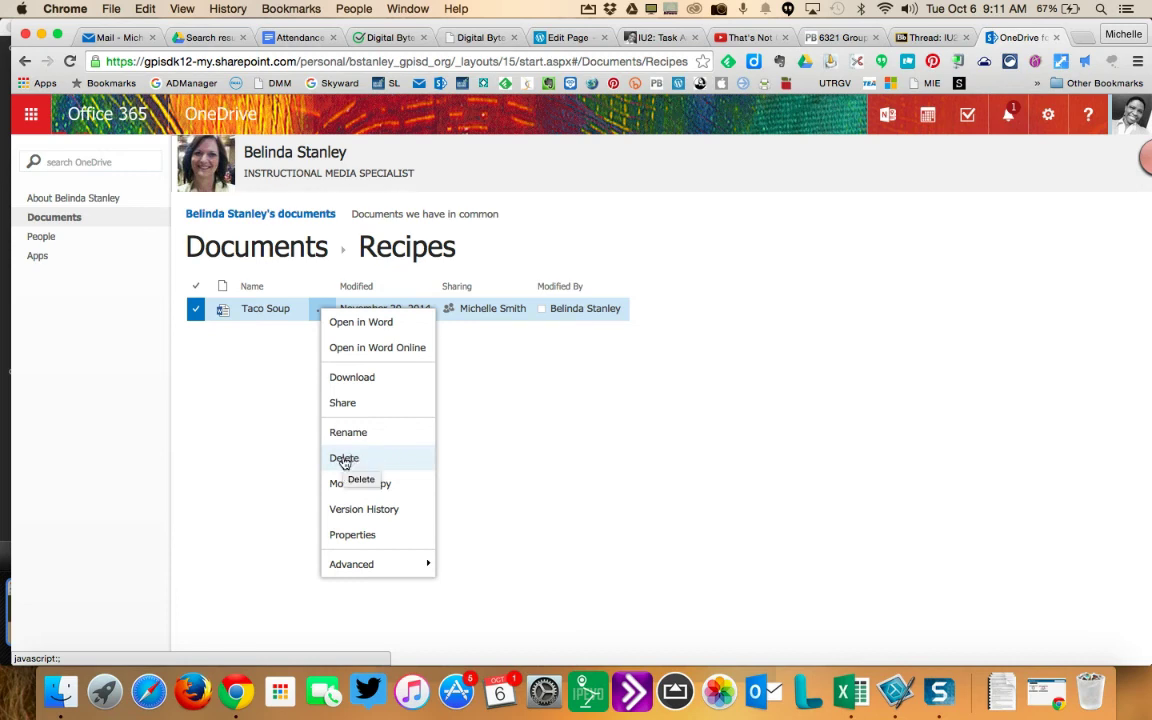
left_click(344, 460)
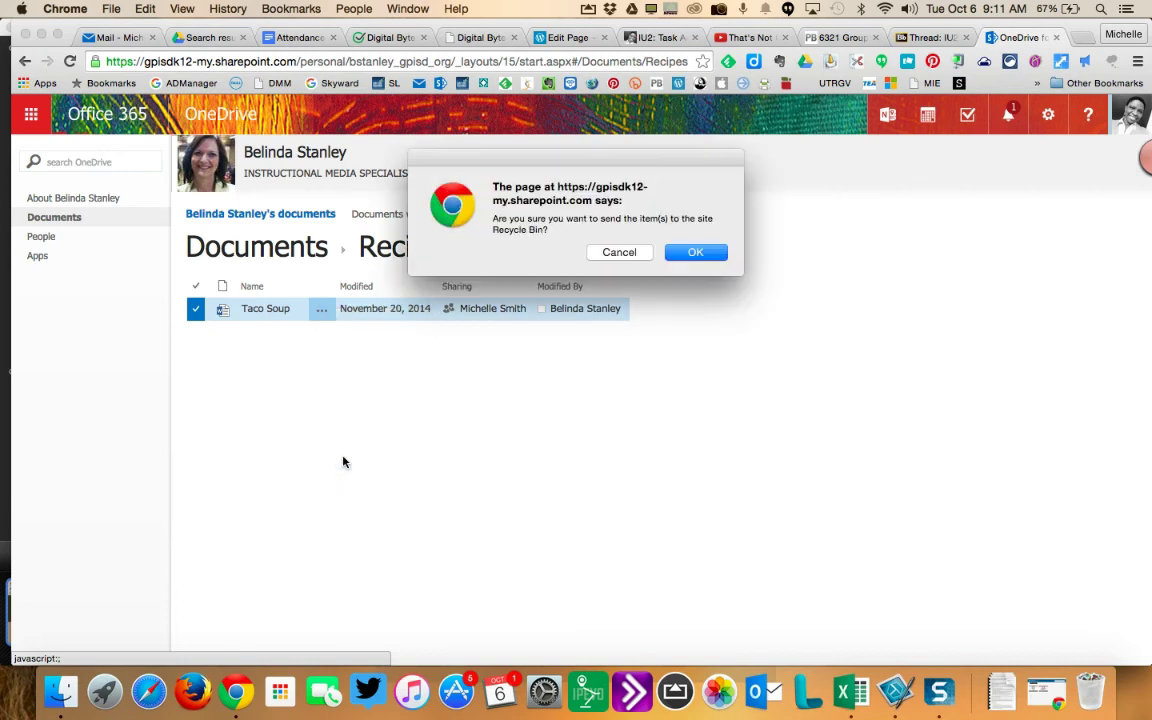
left_click(696, 254)
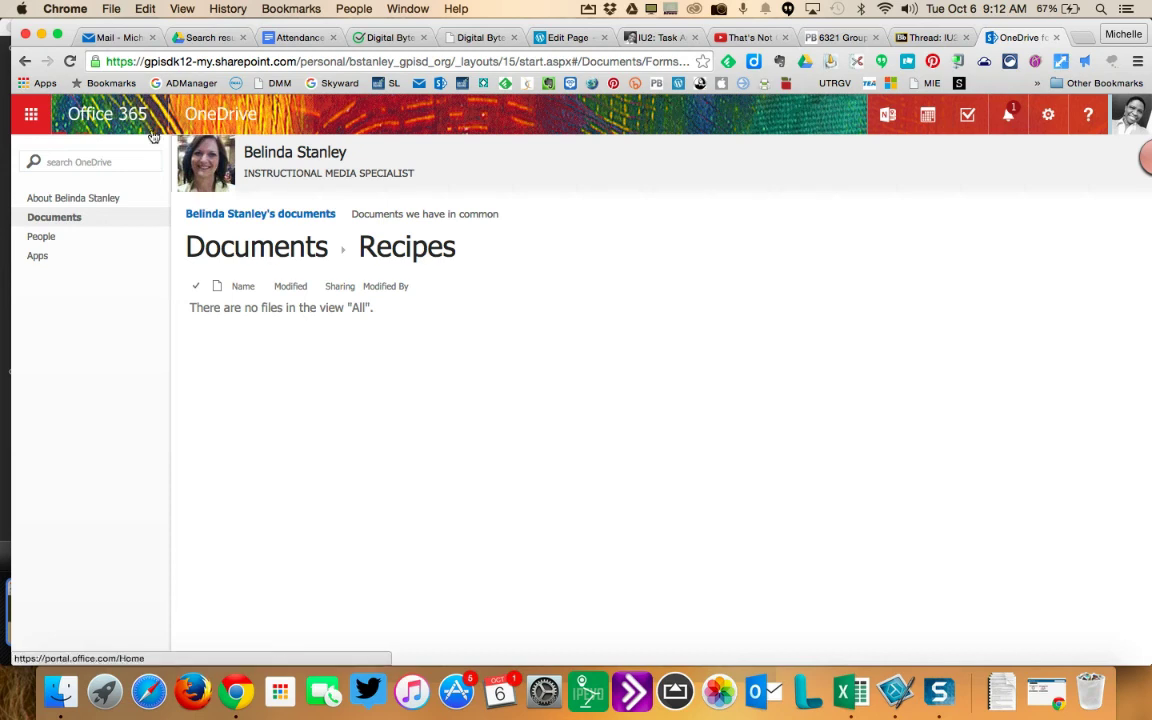
Go back twice to the Shared with me list and scroll through it, where Taco Soup still appears
left_click(22, 61)
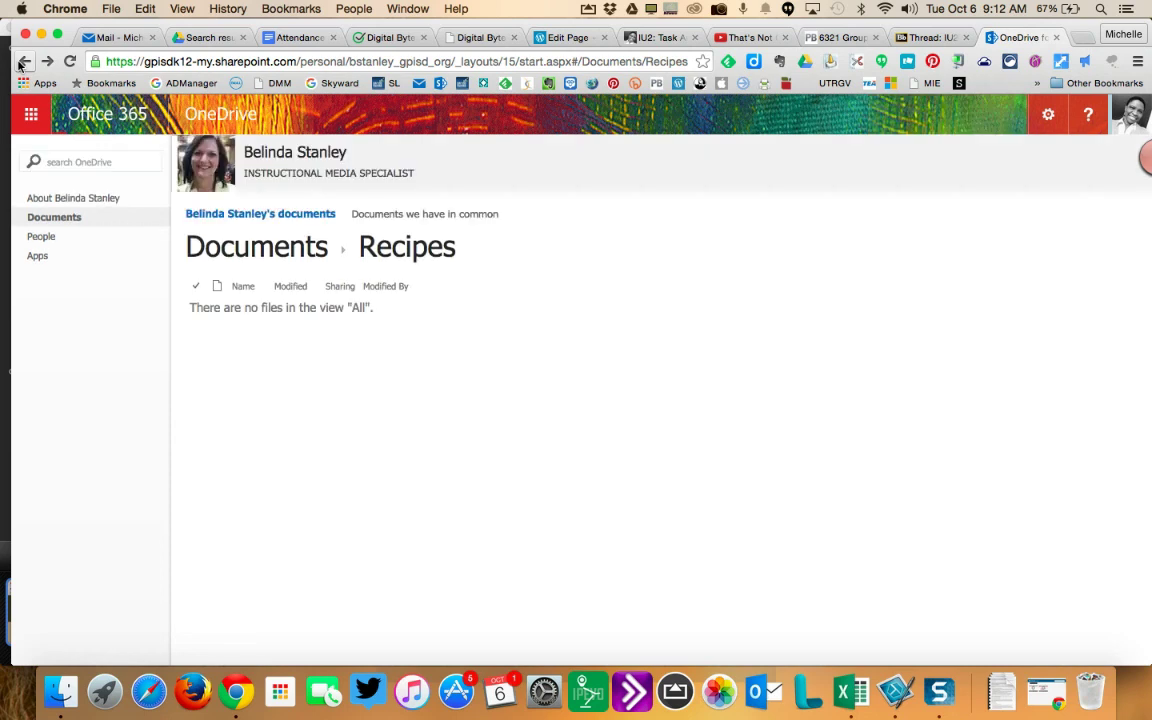
left_click(22, 61)
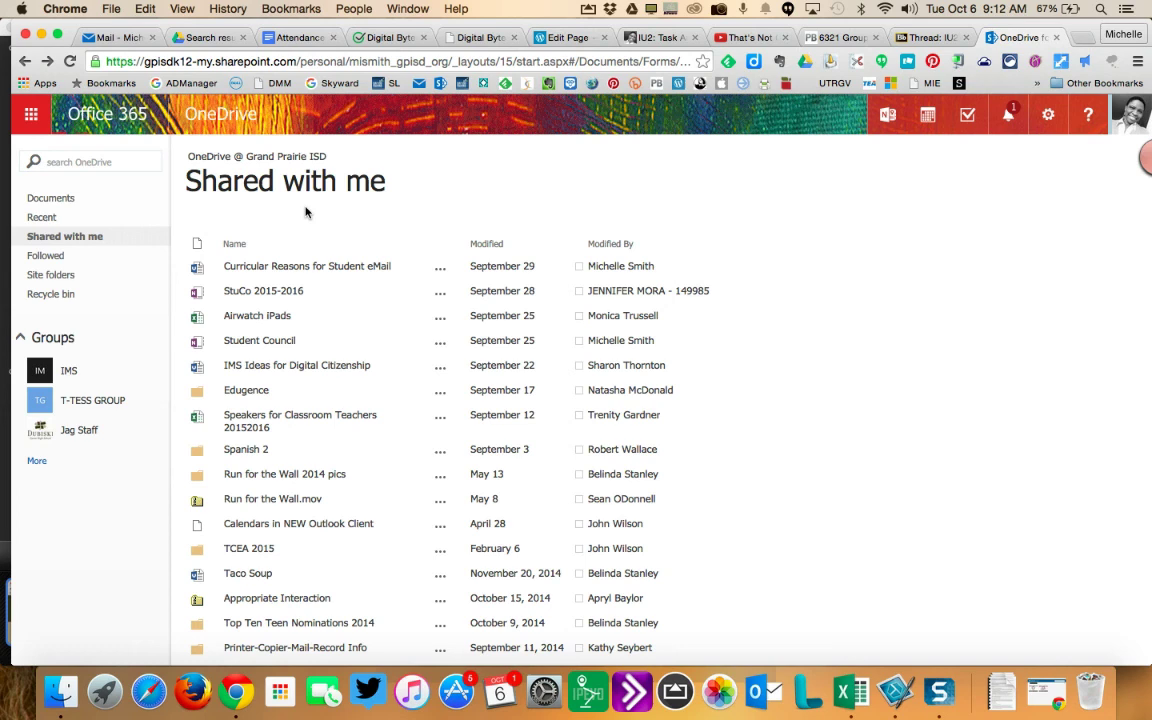
scroll(305, 211, "down", 2)
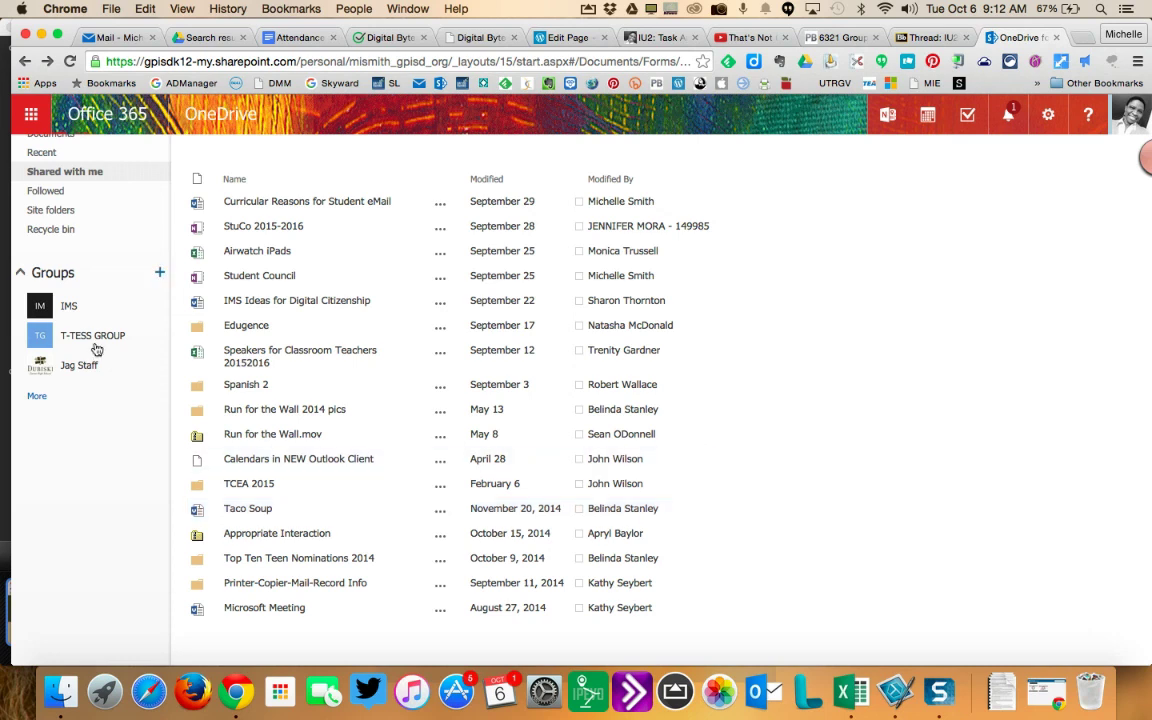
mouse_move(450, 325)
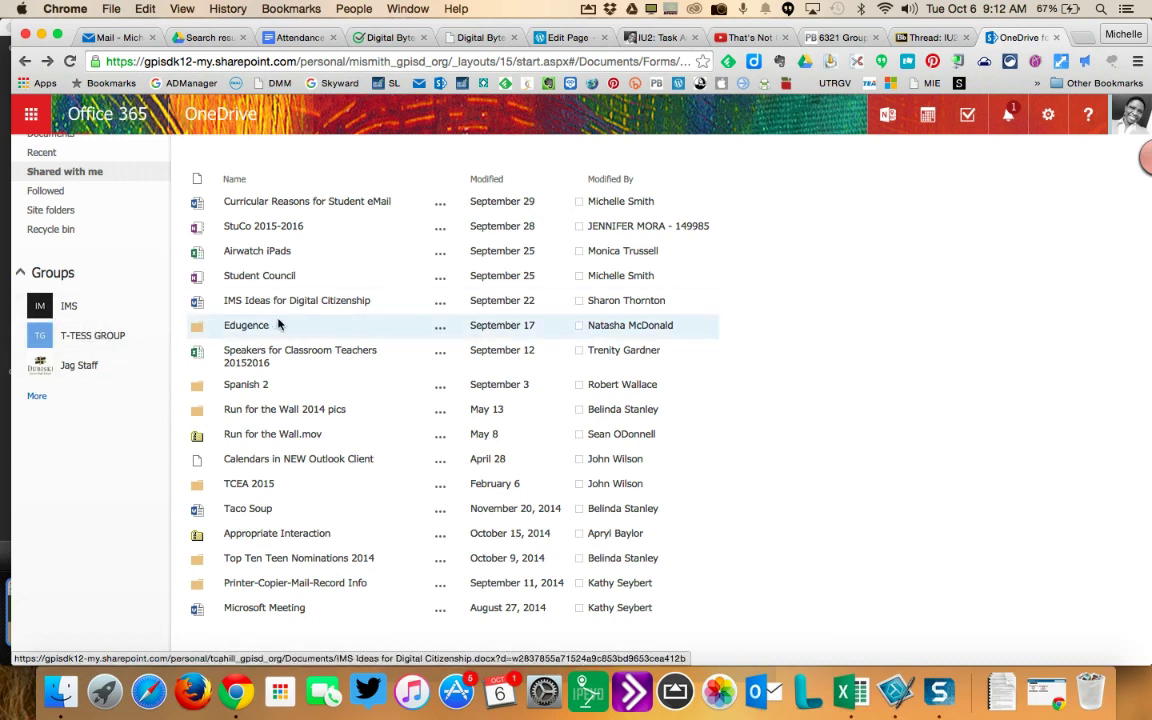
scroll(322, 370, "up", 2)
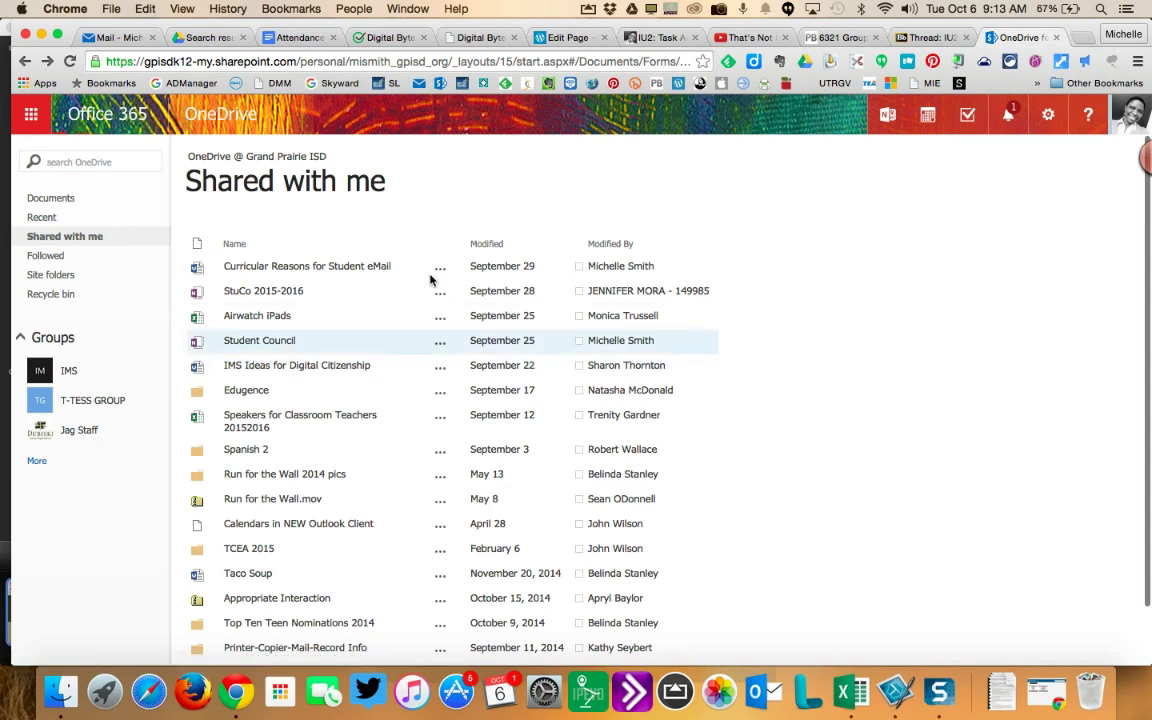
scroll(355, 476, "down", 2)
scroll(355, 476, "up", 2)
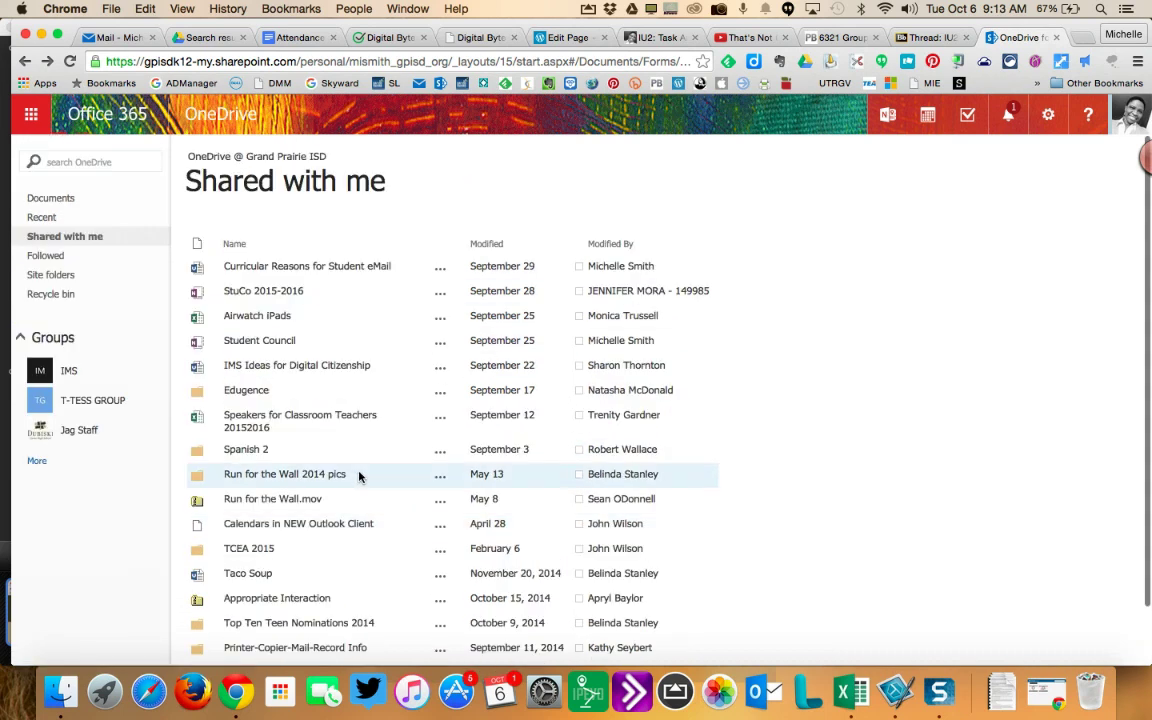